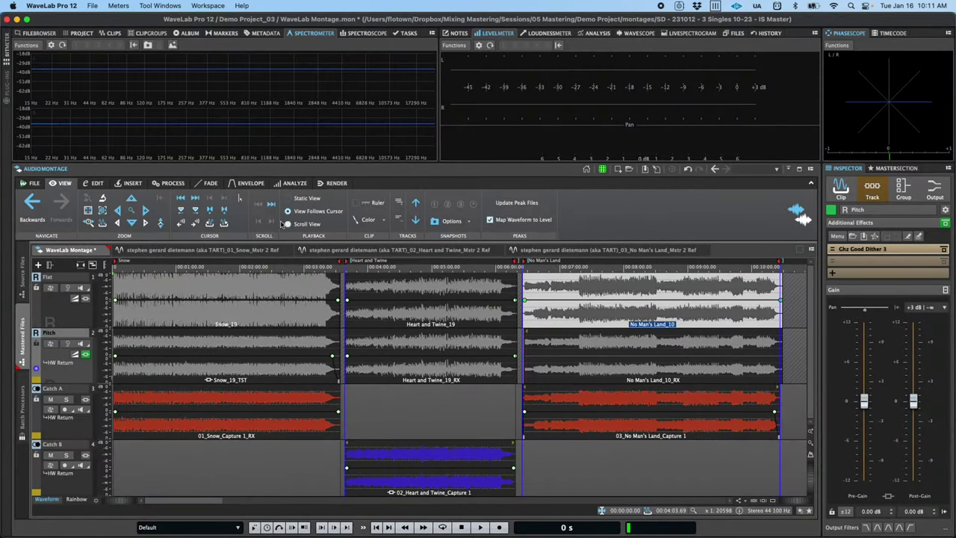
Preview the mastered and source Snow and Heart and Twine files and the batch processor, then return to the montage.
left_click(258, 249)
left_click(351, 249)
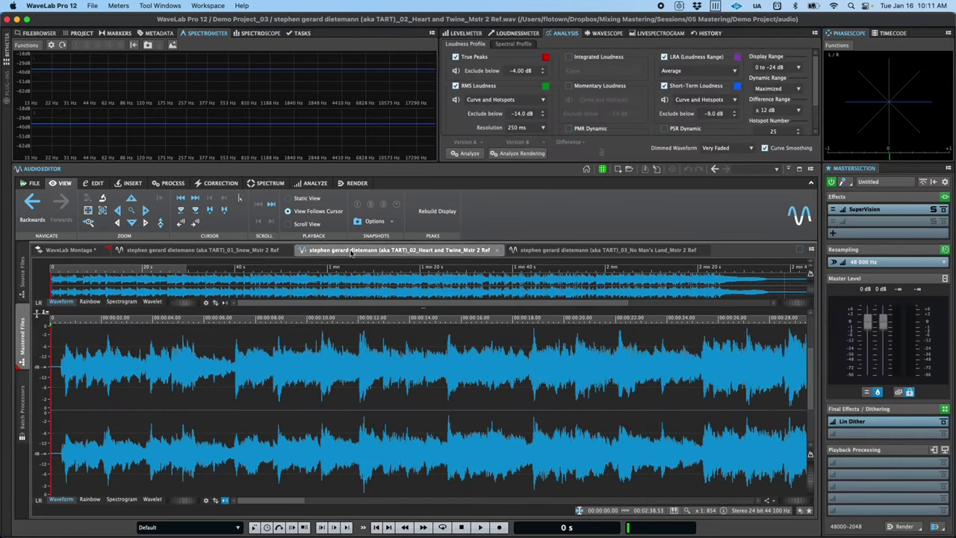
left_click(18, 411)
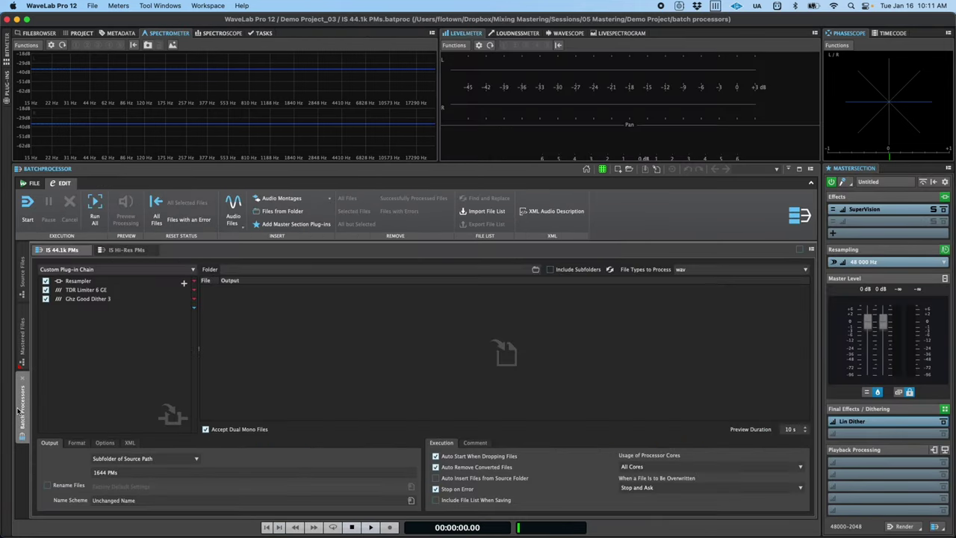
left_click(21, 281)
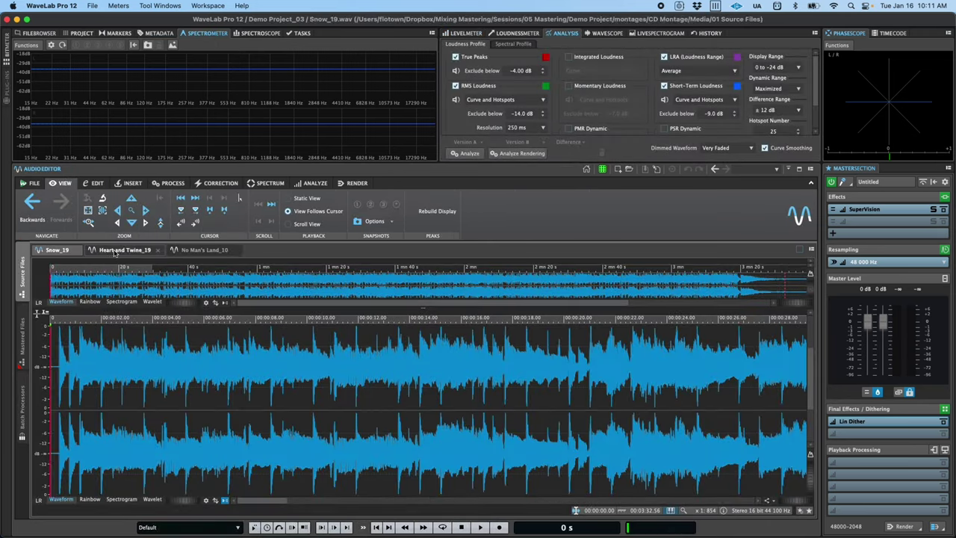
left_click(123, 250)
left_click(22, 348)
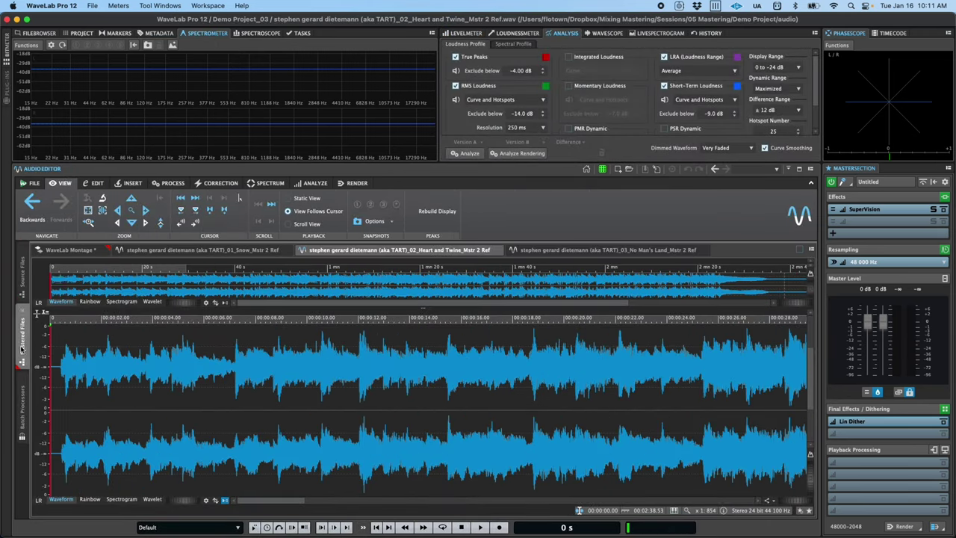
left_click(69, 250)
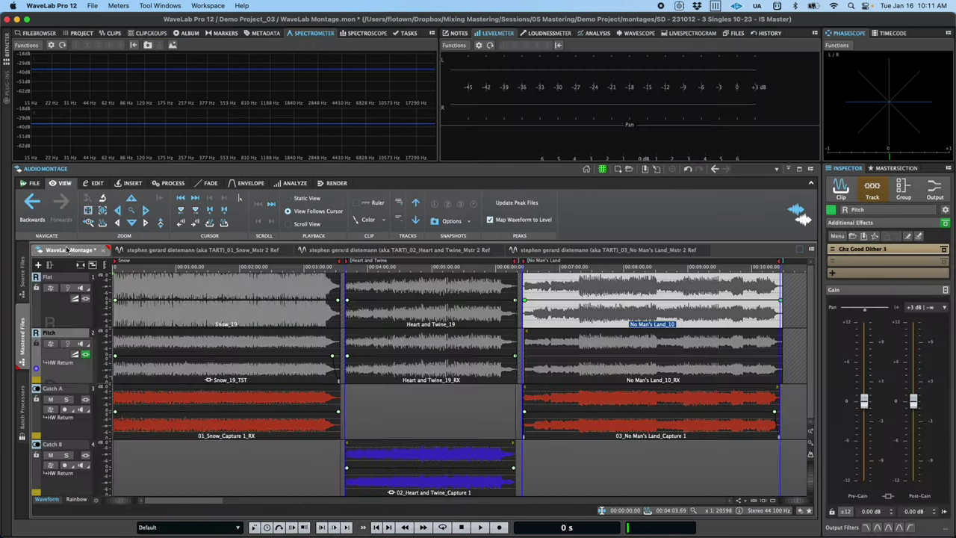
Solo Catch A, select the Catch A and Pitch tracks, and view the group and output effects.
left_click(64, 401)
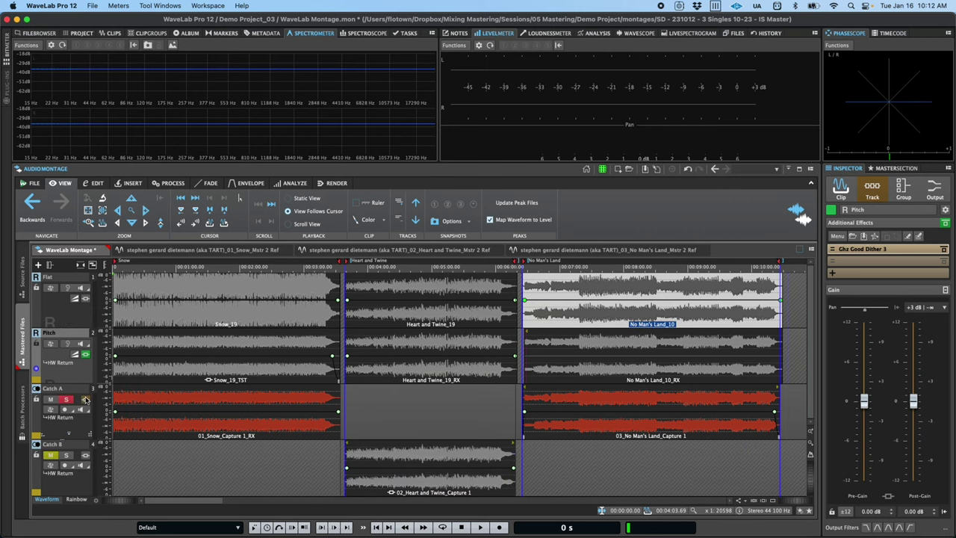
left_click(80, 427)
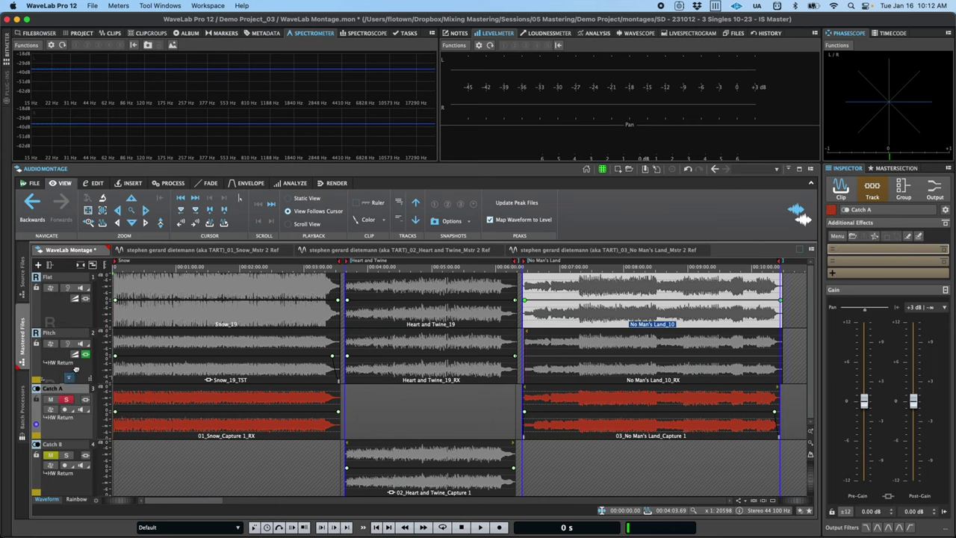
left_click(75, 368)
left_click(905, 191)
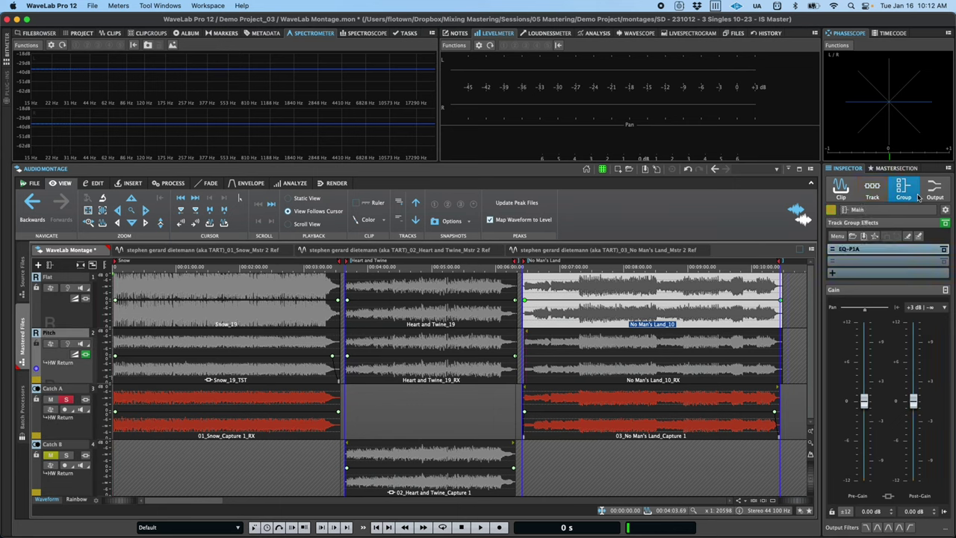
left_click(934, 192)
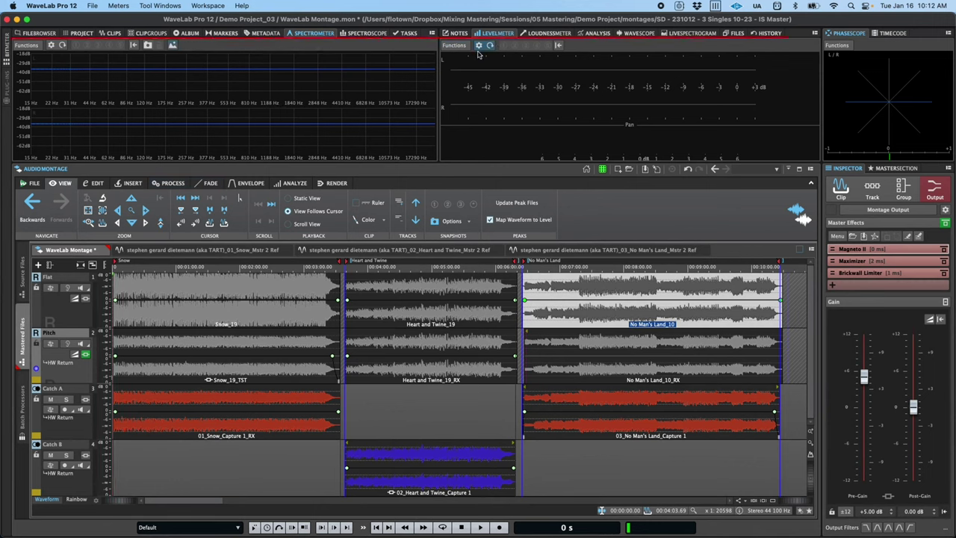
Browse the Meters and Tool Windows menus without choosing anything.
left_click(117, 6)
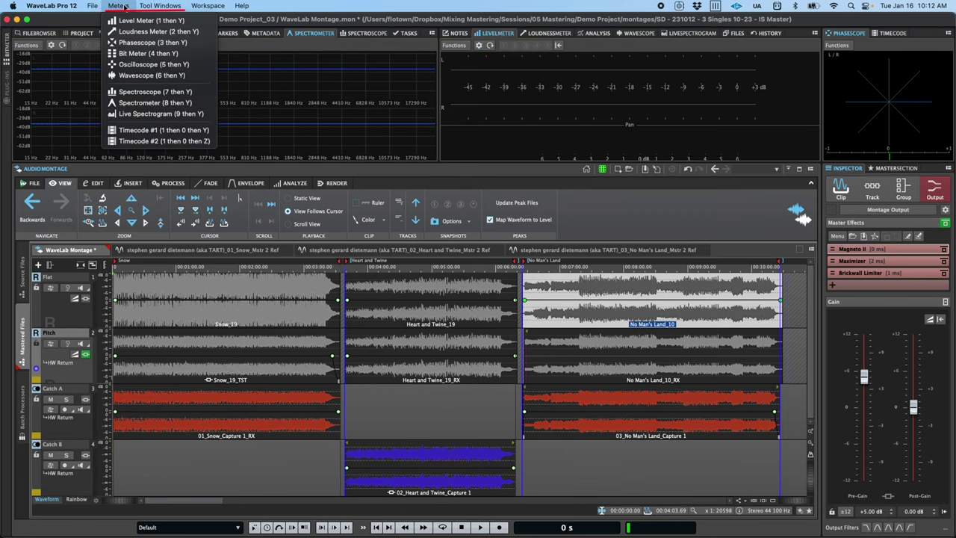
mouse_move(150, 6)
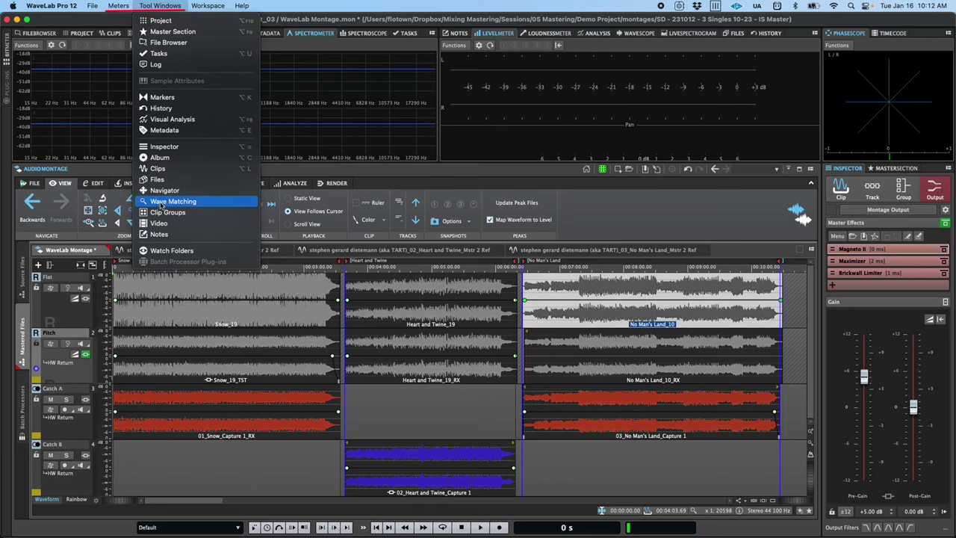
left_click(157, 7)
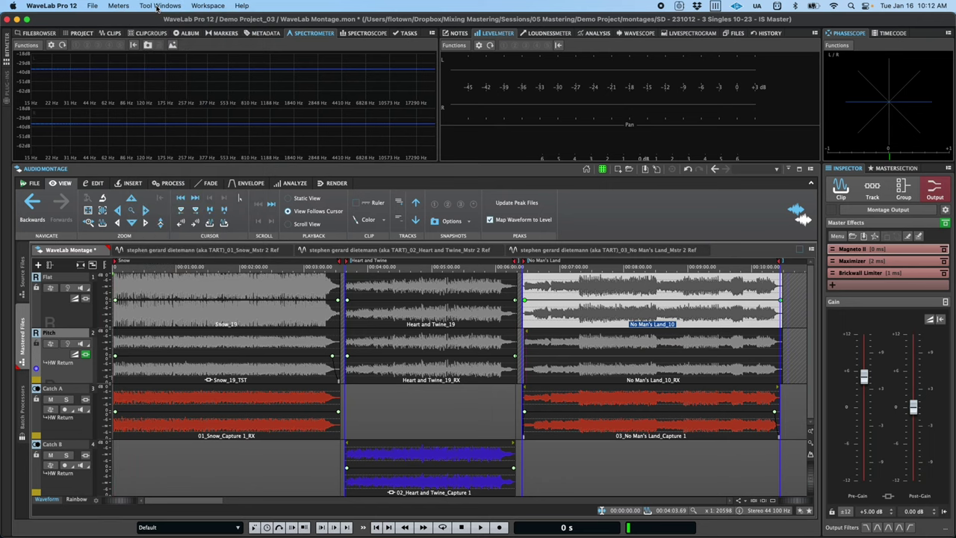
Re-dock the Tasks and Analysis panels into the opposite panes and bring up Workspace > Layout.
left_click(403, 35)
left_click_drag(403, 35, 632, 96)
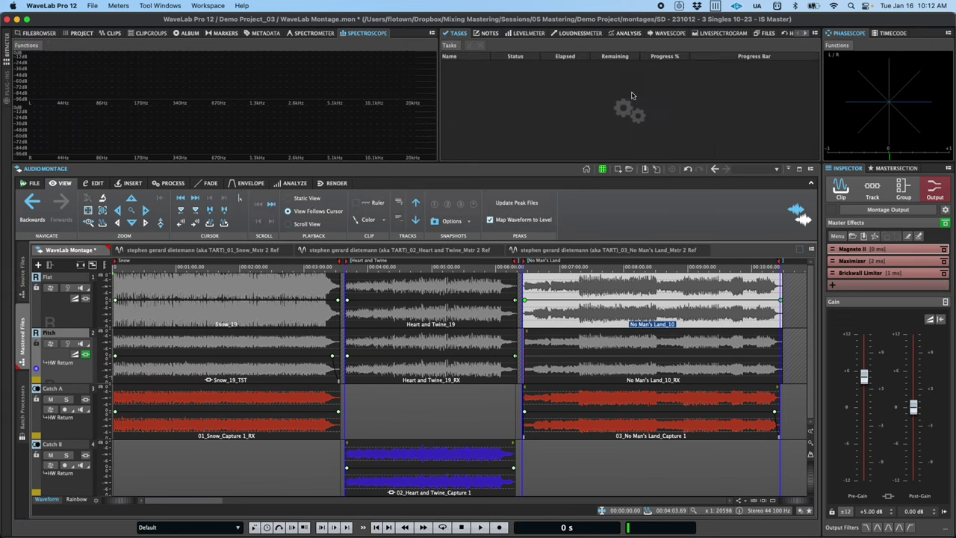
left_click(630, 35)
left_click_drag(629, 35, 224, 95)
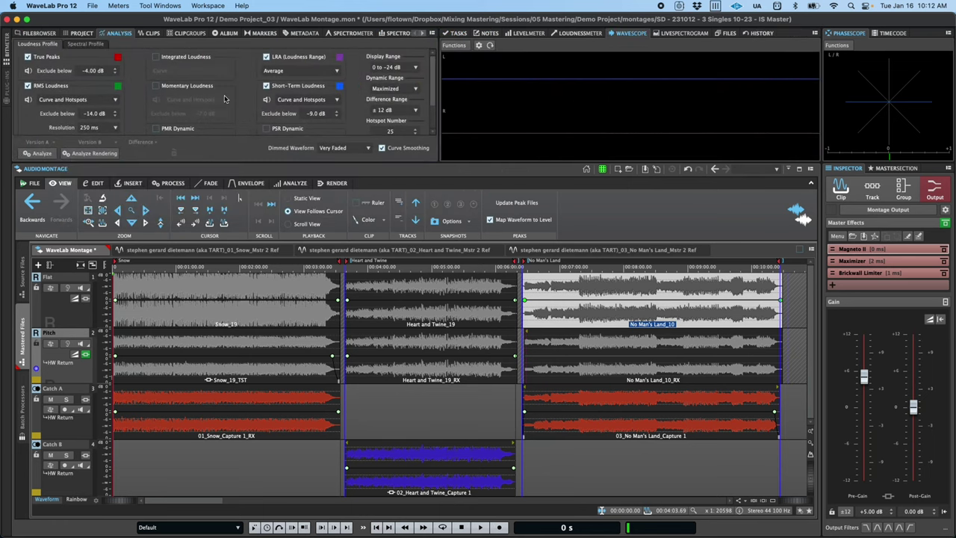
left_click(214, 6)
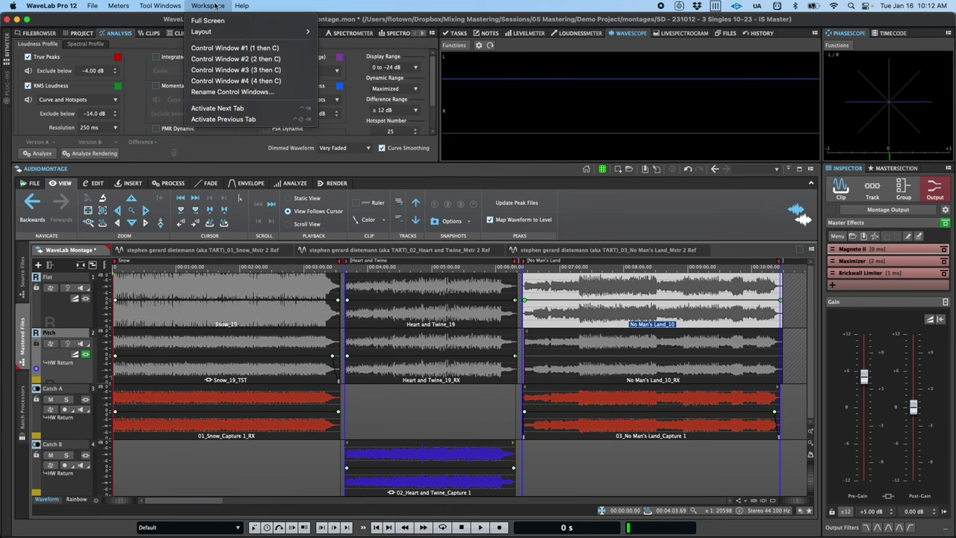
mouse_move(224, 32)
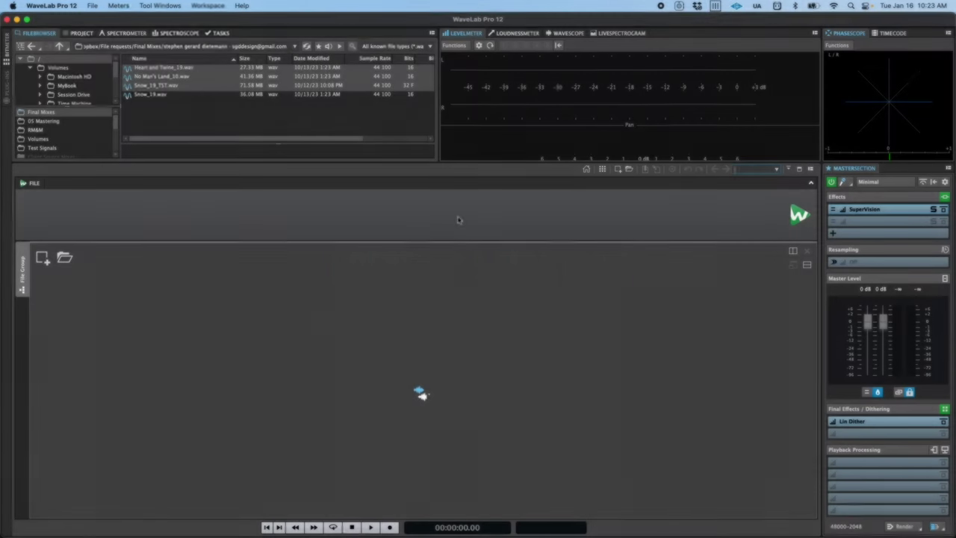
Create an audio montage named 'My Montage' from the 2 Tracks 96k template.
left_click(34, 184)
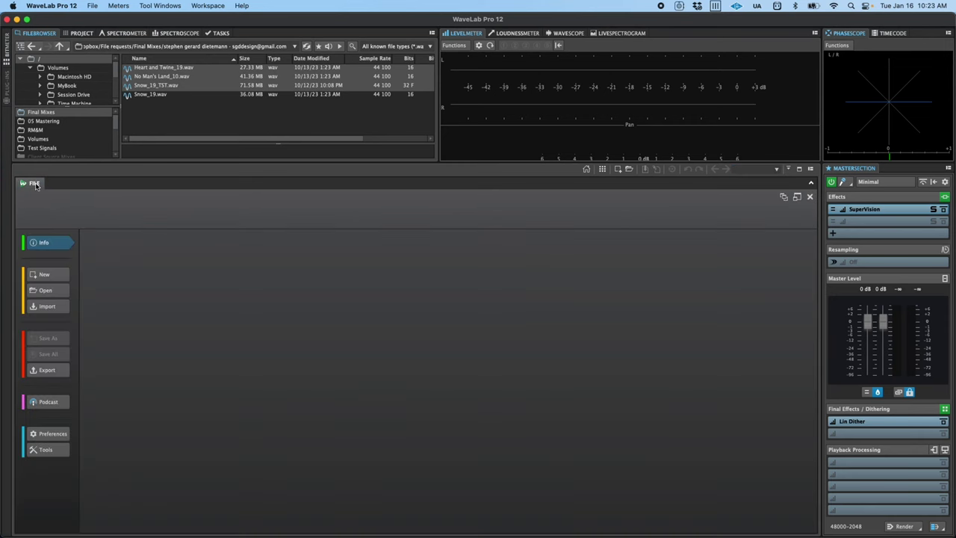
left_click(60, 276)
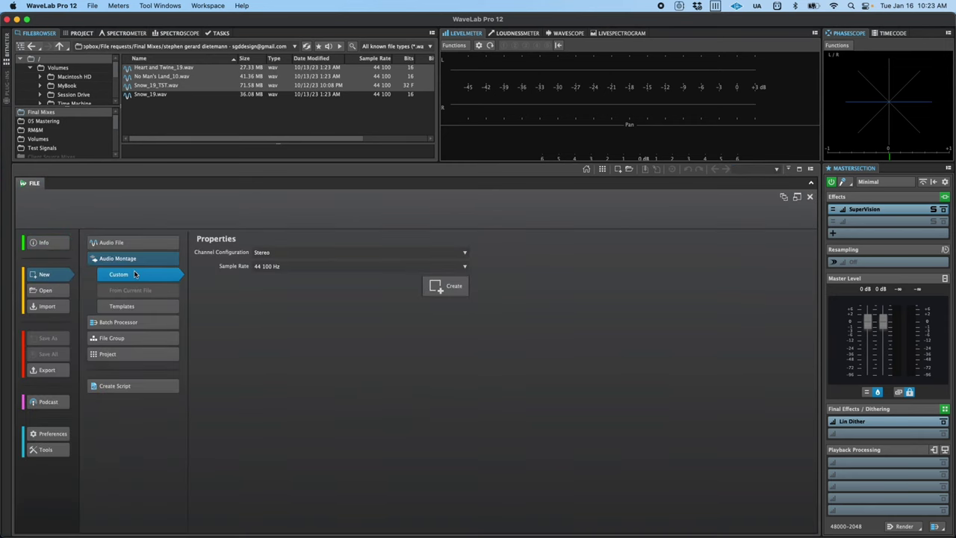
left_click(160, 301)
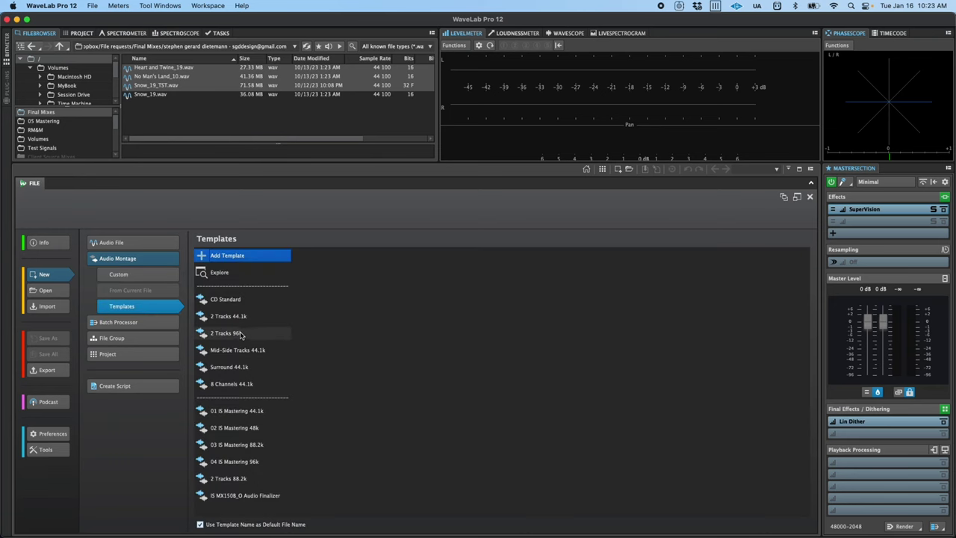
left_click(239, 336)
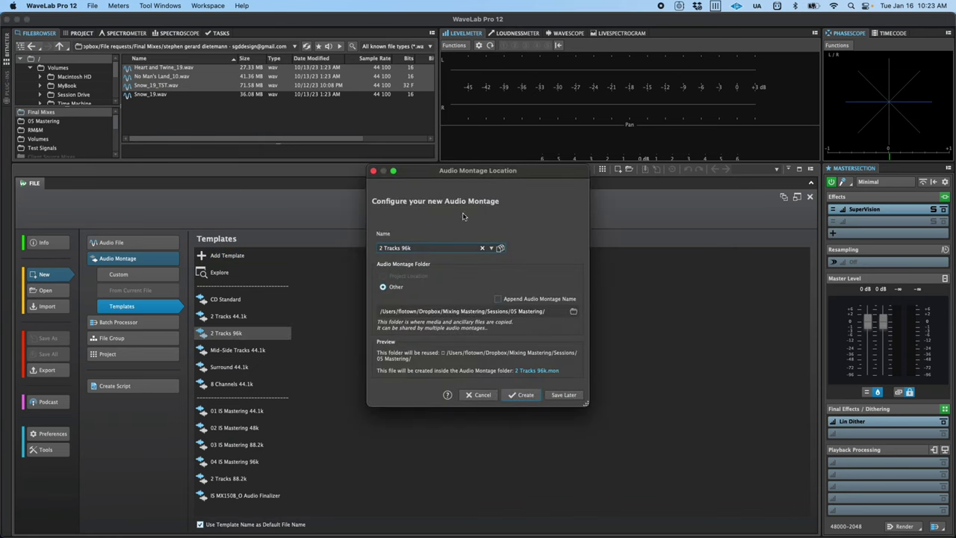
left_click_drag(425, 256, 353, 253)
left_click(527, 395)
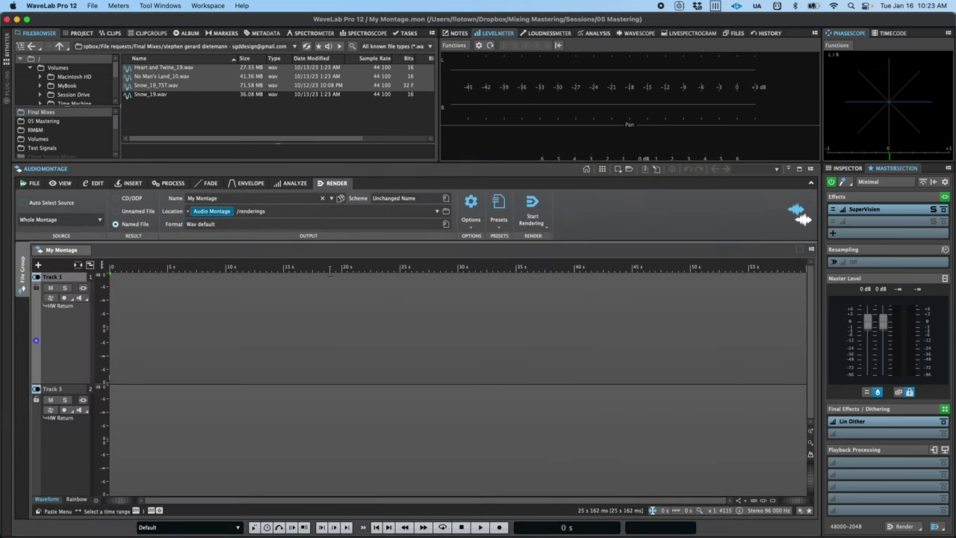
left_click(63, 183)
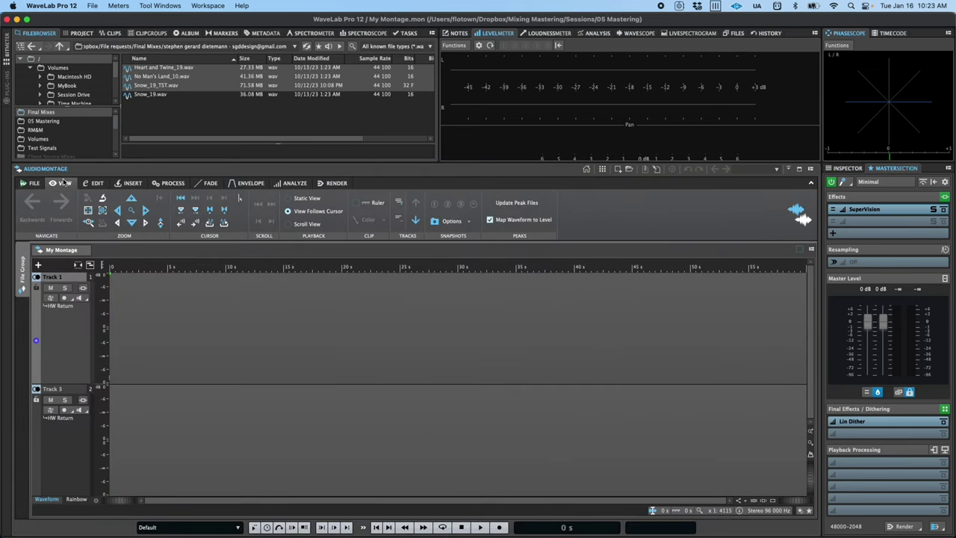
left_click(97, 184)
left_click(130, 183)
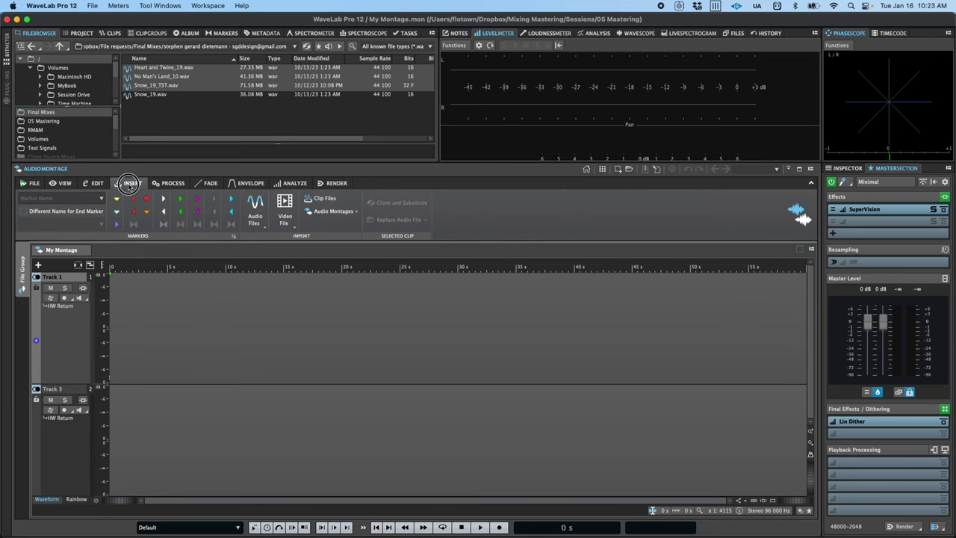
left_click(163, 186)
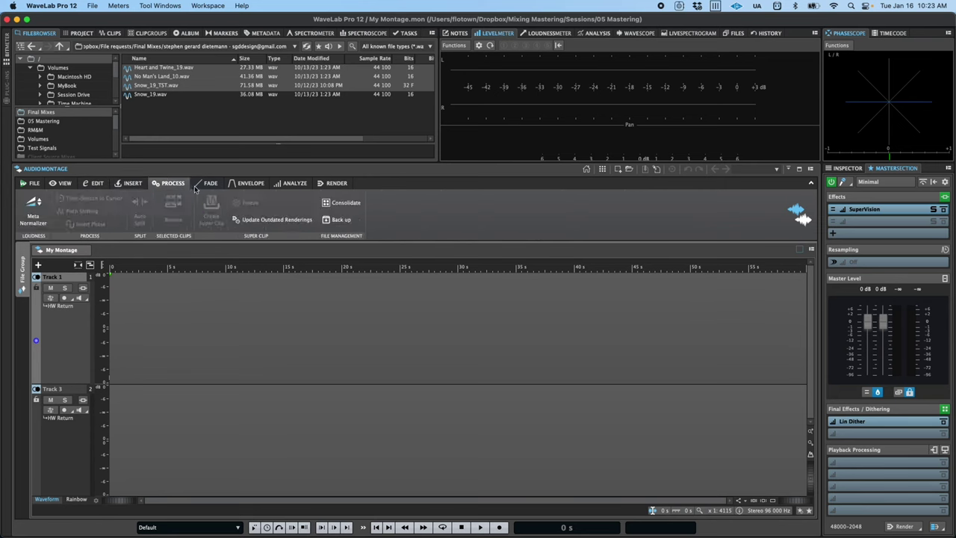
left_click(210, 186)
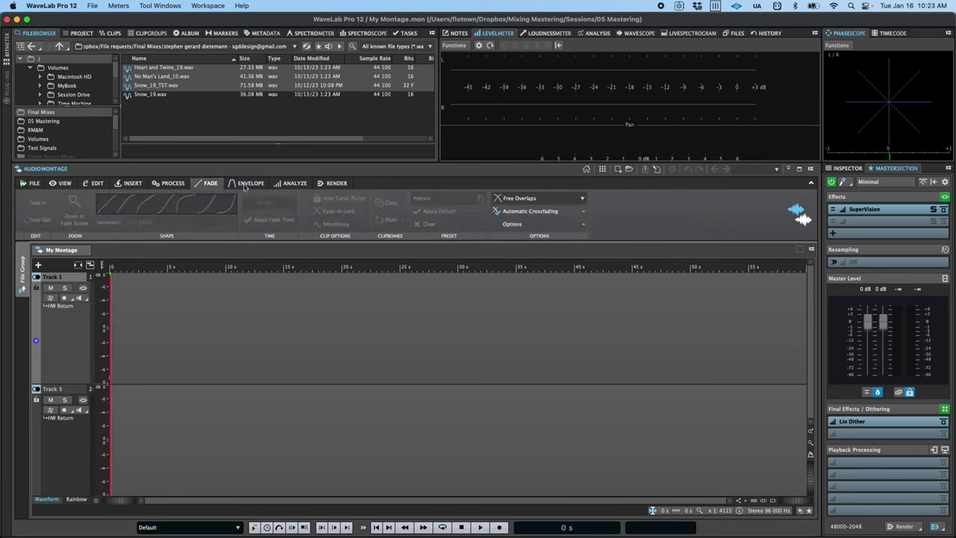
left_click(246, 184)
left_click(291, 185)
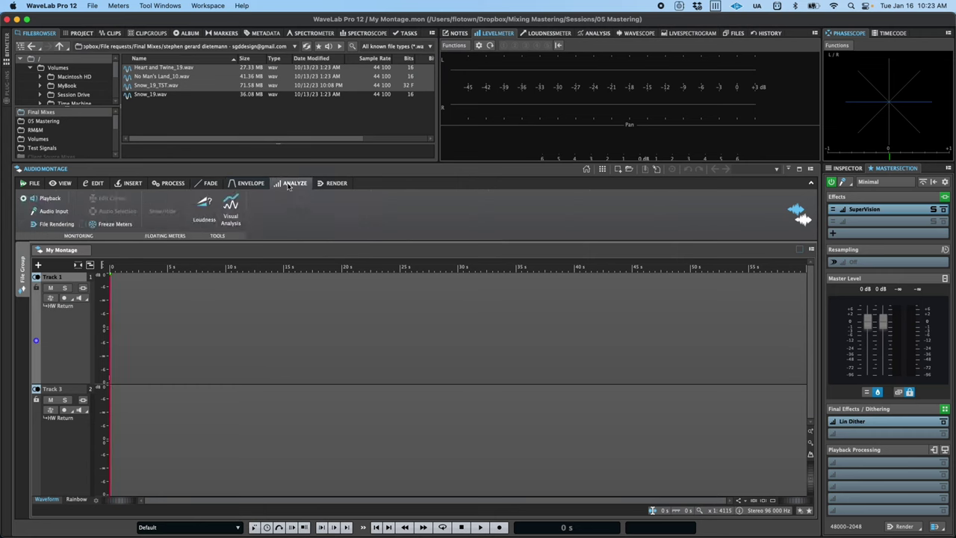
left_click(334, 185)
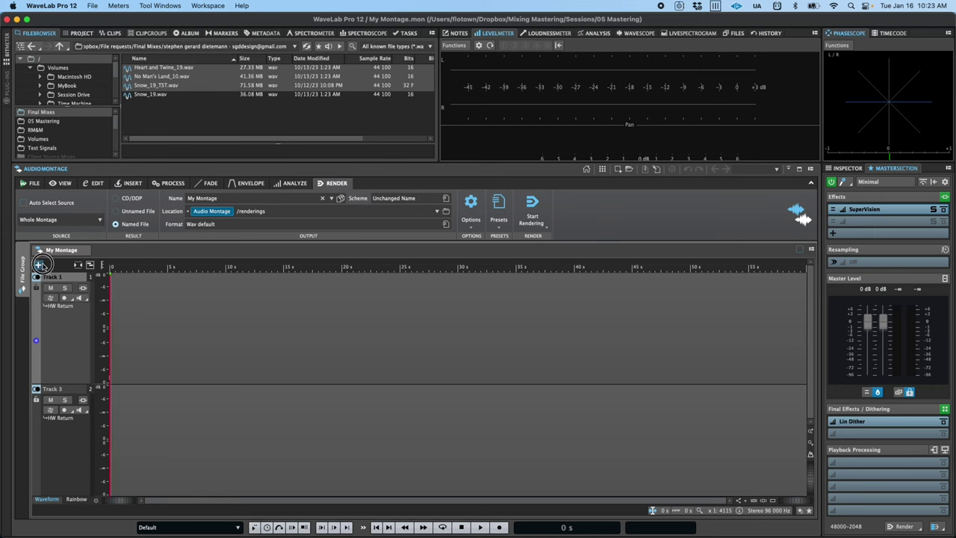
Add a reference track and move it to the top of the montage.
left_click(39, 264)
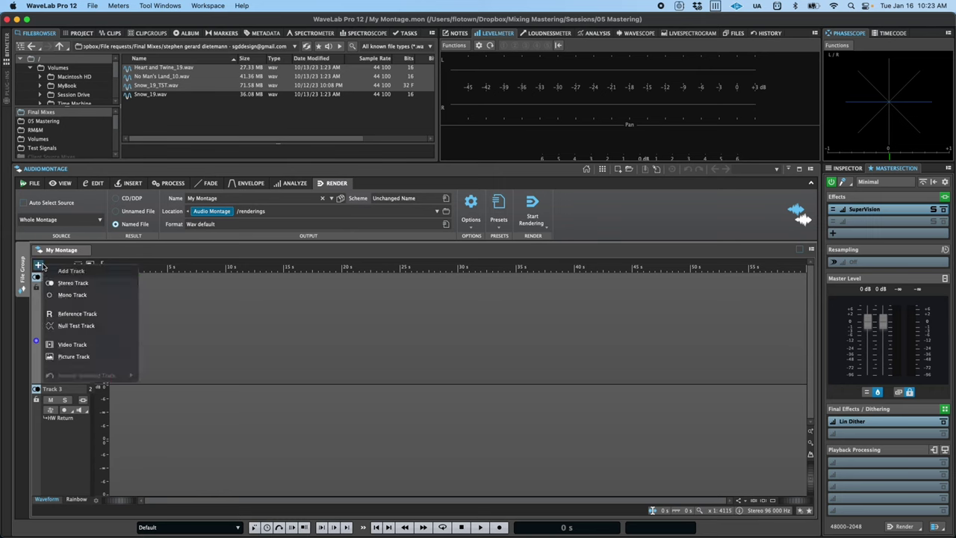
left_click(74, 314)
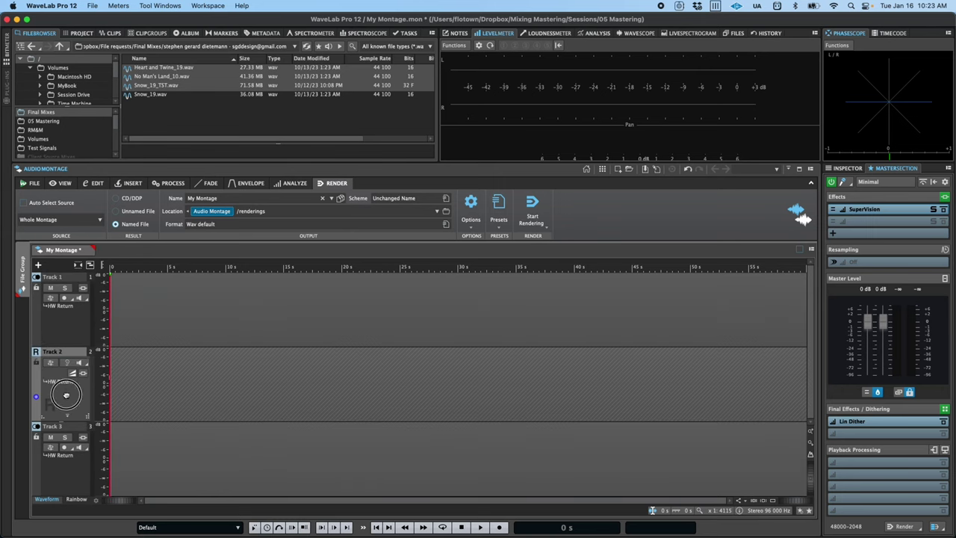
left_click_drag(67, 395, 64, 323)
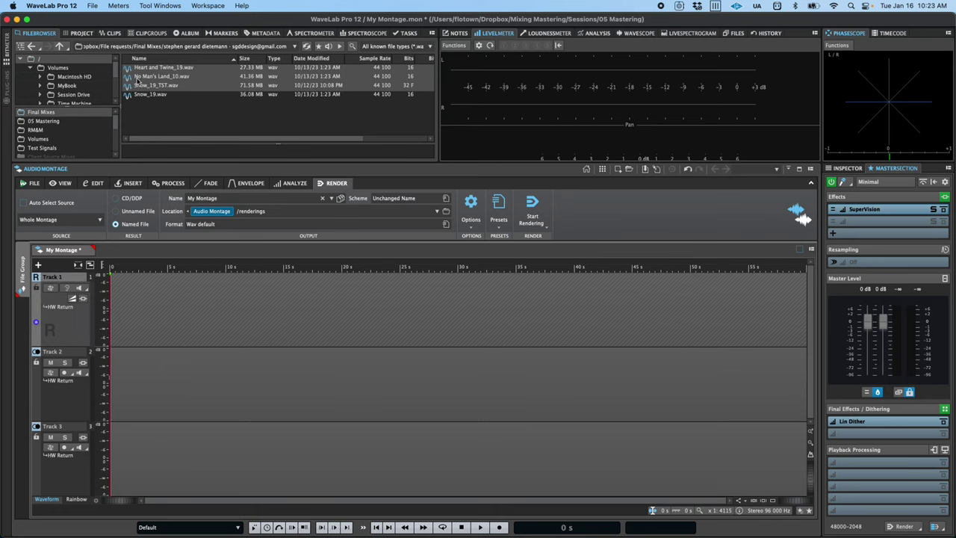
Insert Heart and Twine_19, No Man's Land_10 and Snow_19_TST onto the first track in sequence.
left_click(150, 67)
left_click(155, 85, "shift")
left_click_drag(155, 86, 121, 312)
left_click(580, 424)
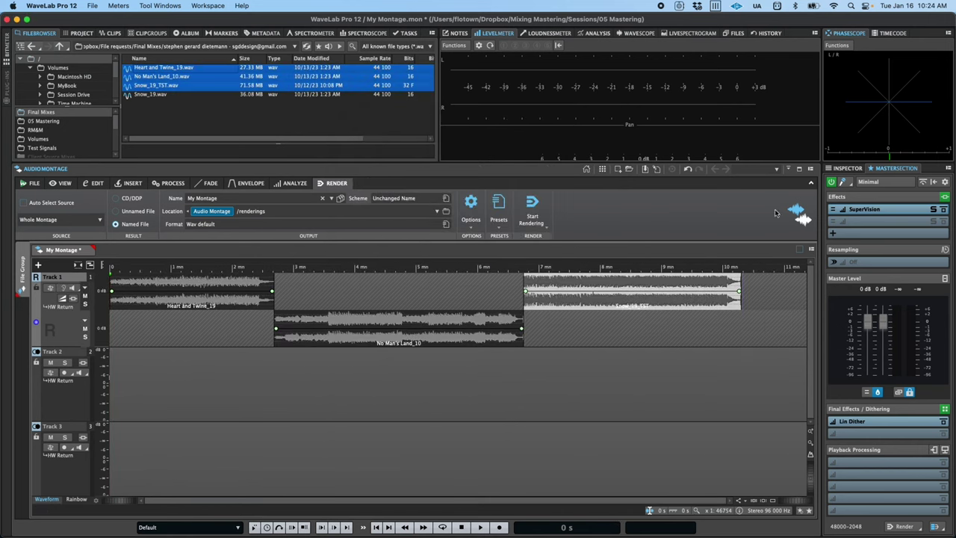
Load Steinberg MasterRig into Heart and Twine_19's first Clip Effects slot, then return to Master Section.
left_click(847, 168)
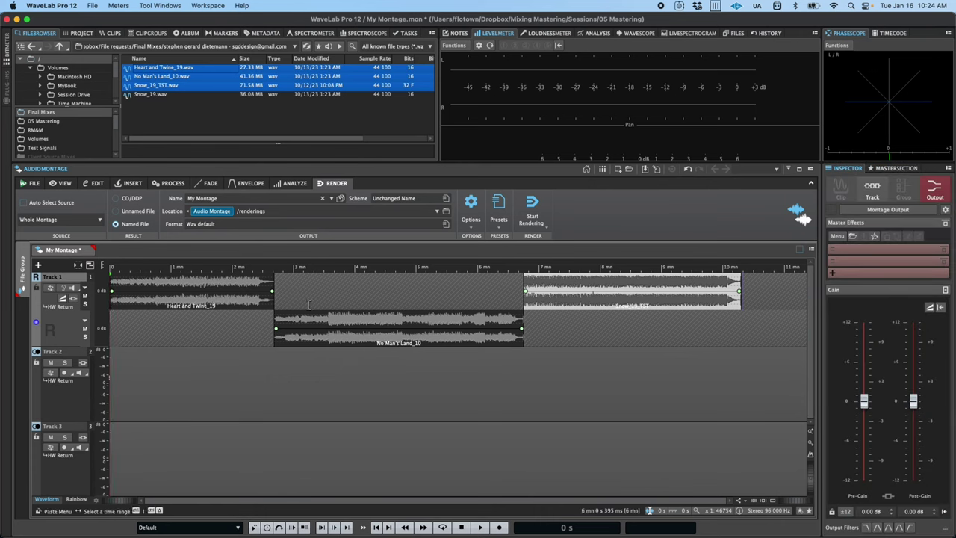
left_click(222, 299)
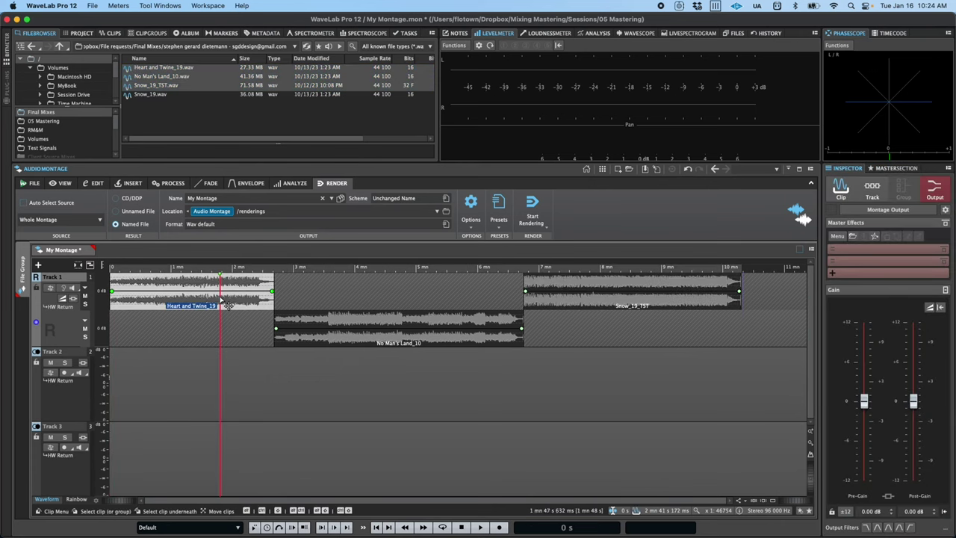
left_click(840, 190)
left_click(859, 250)
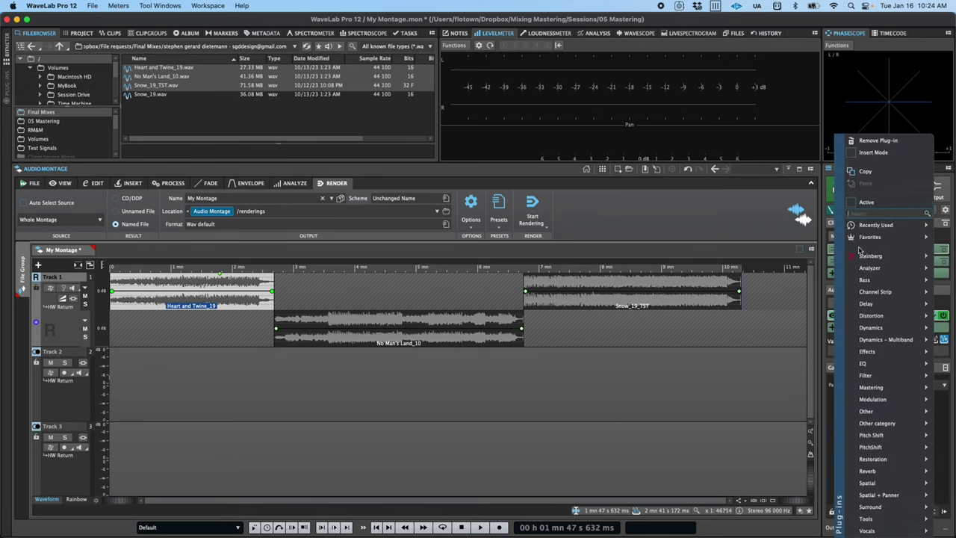
type("masterri")
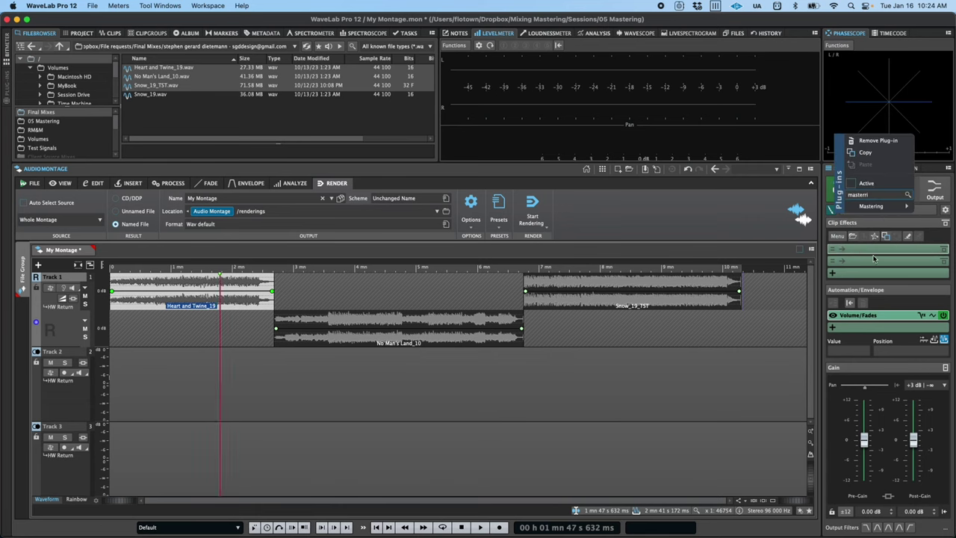
mouse_move(857, 210)
left_click(782, 207)
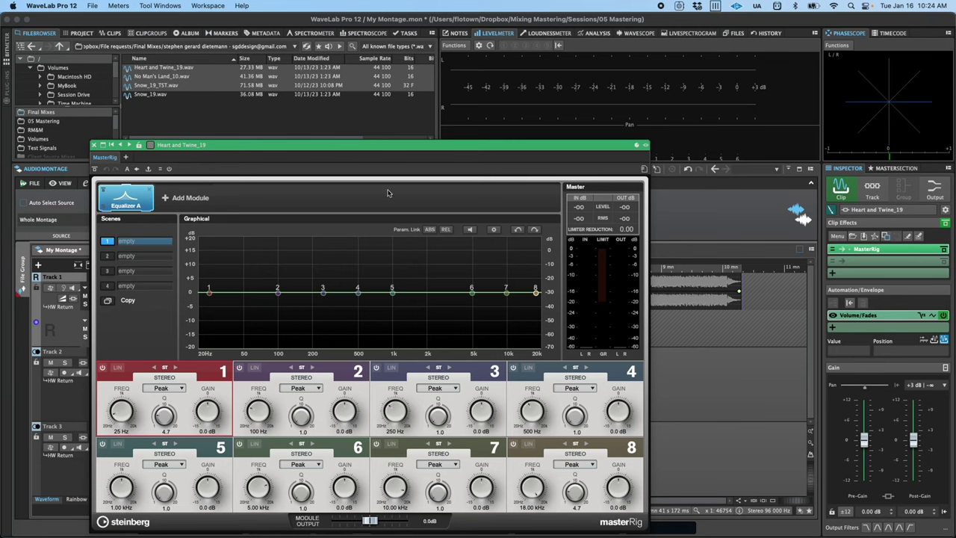
left_click(94, 145)
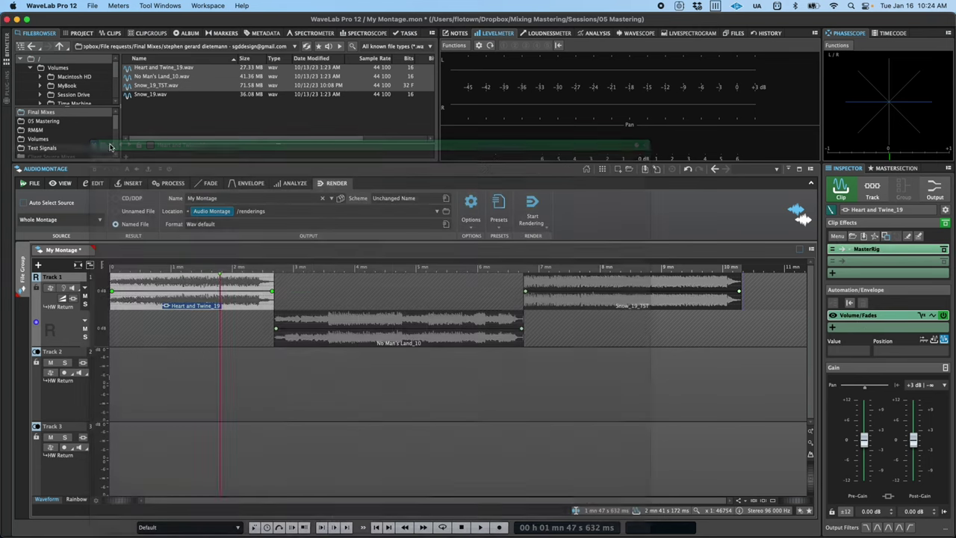
left_click(887, 169)
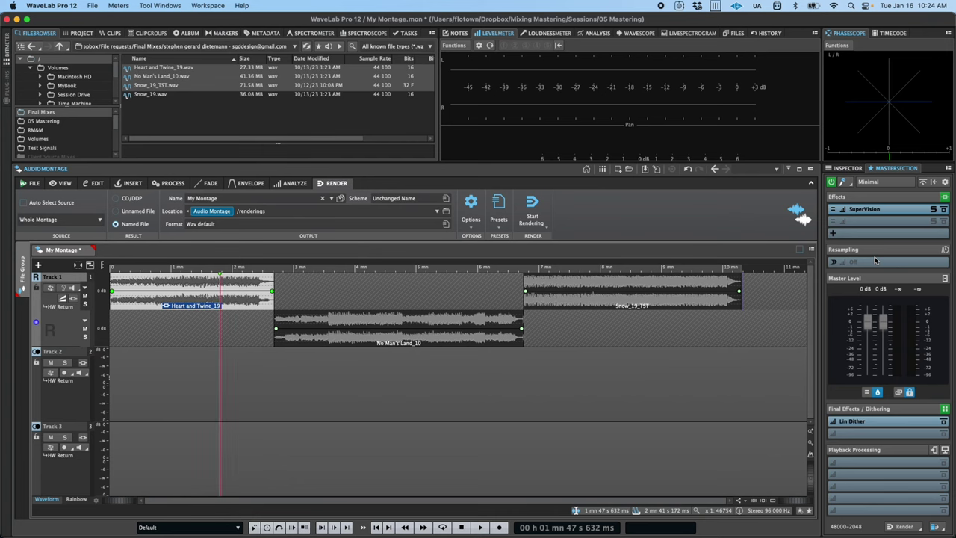
Open the SuperVision meter window from the Master Section and close it again.
left_click(876, 209)
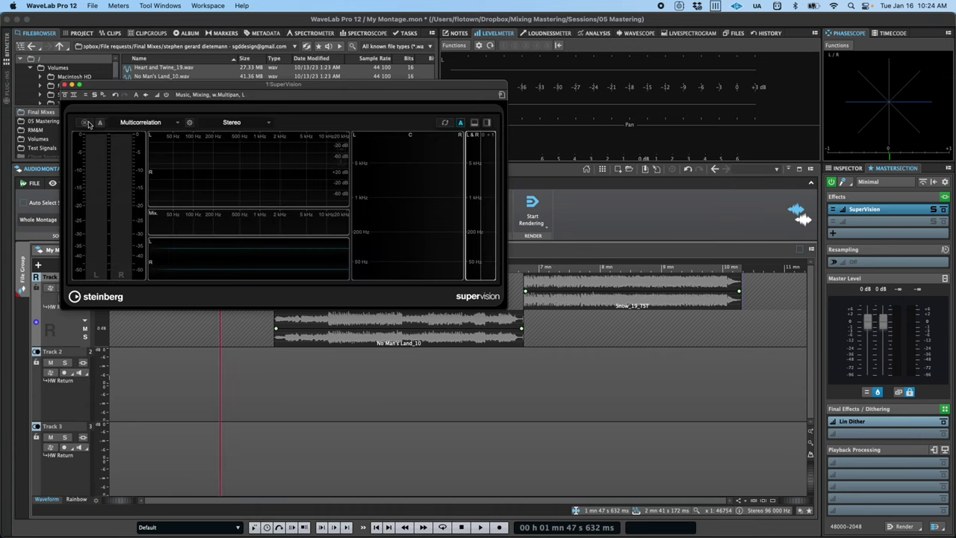
left_click(67, 84)
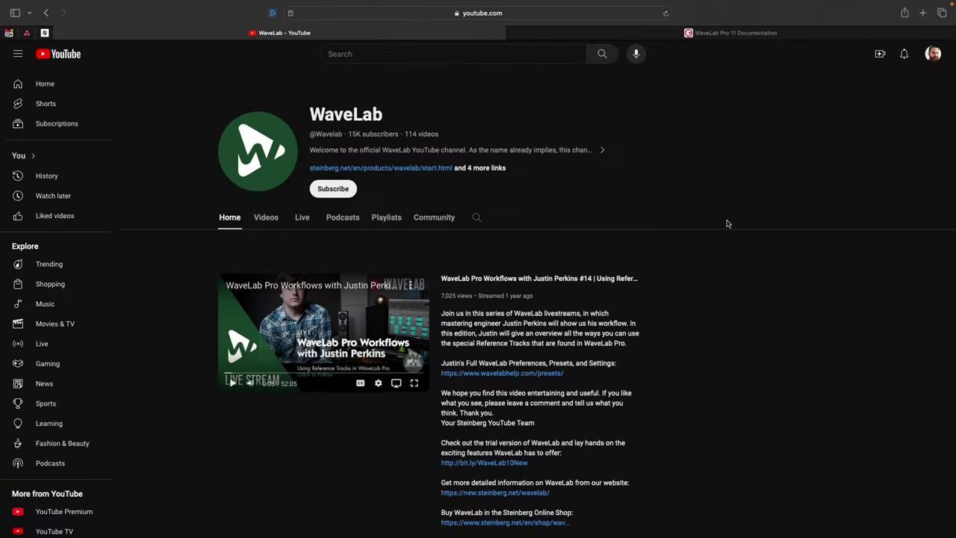
scroll(727, 223, "down", 8)
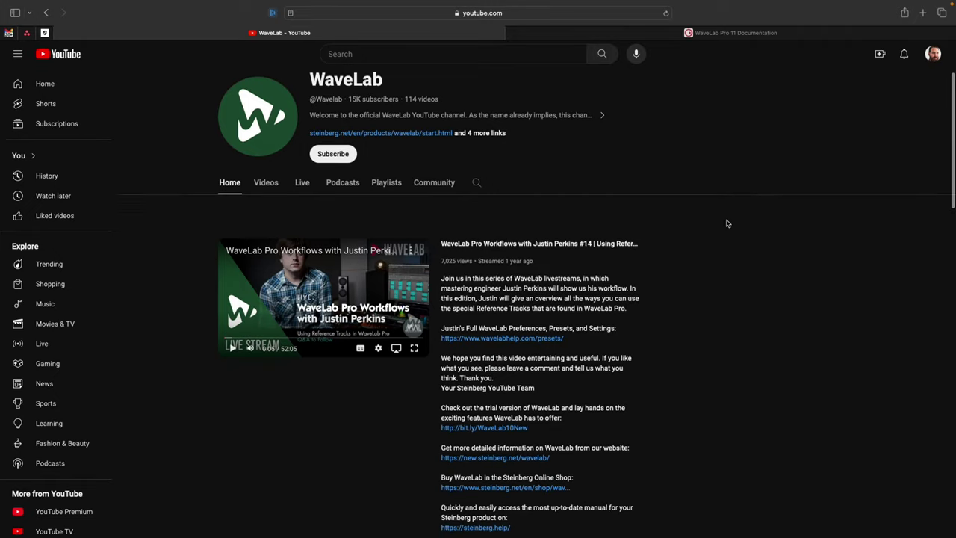
scroll(727, 223, "down", 8)
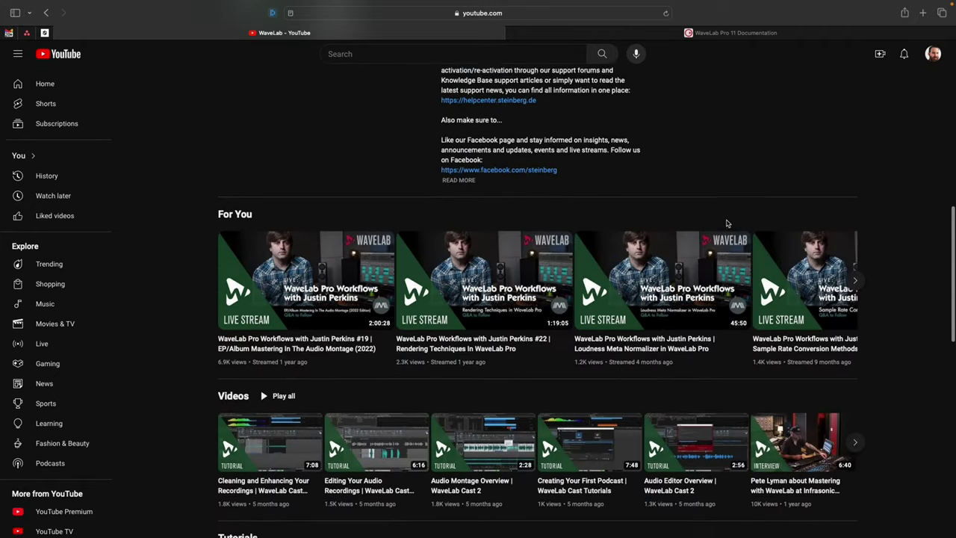
scroll(728, 224, "down", 10)
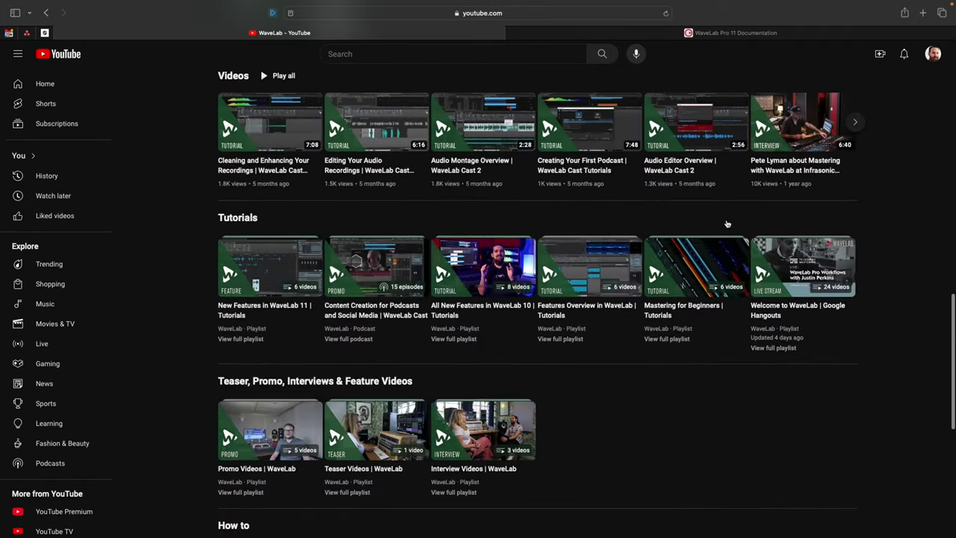